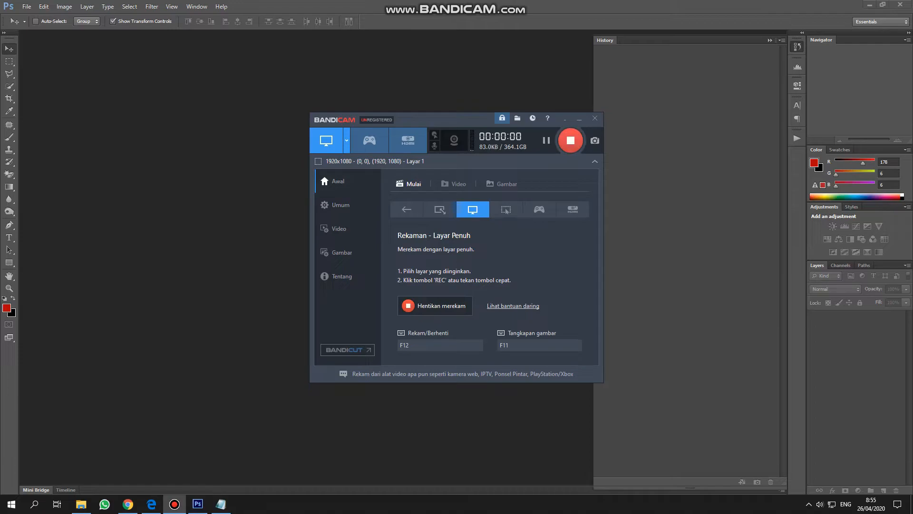
Open the photo MAIwFKCbOX from the FOTO COPY (D:) drive.
click(27, 6)
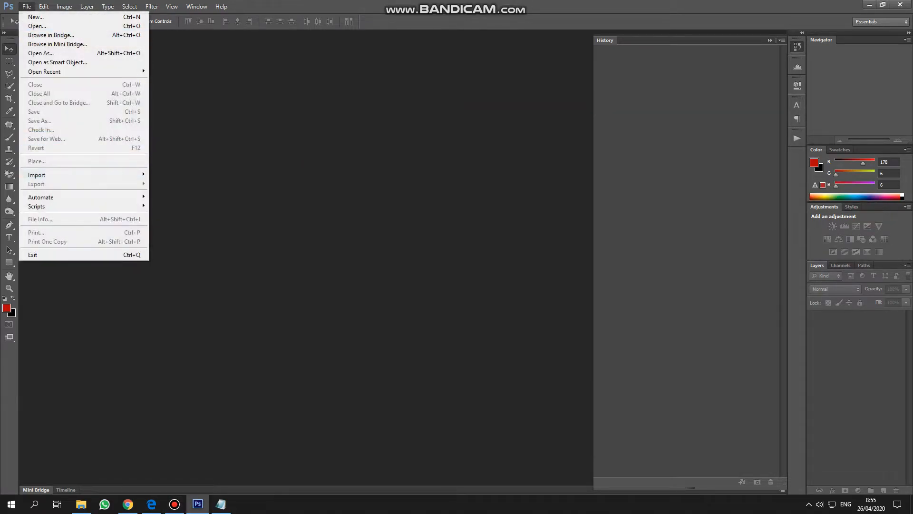
click(37, 25)
scroll(500, 266, down, 10)
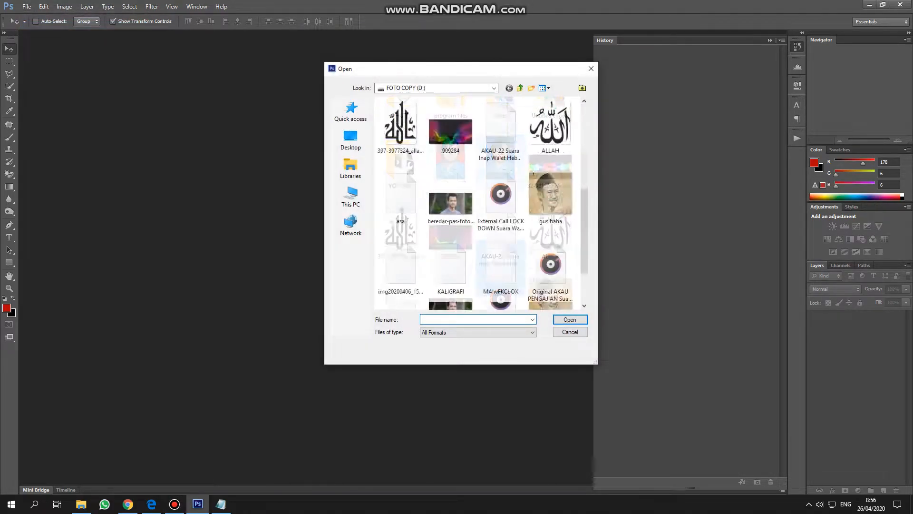
double_click(500, 200)
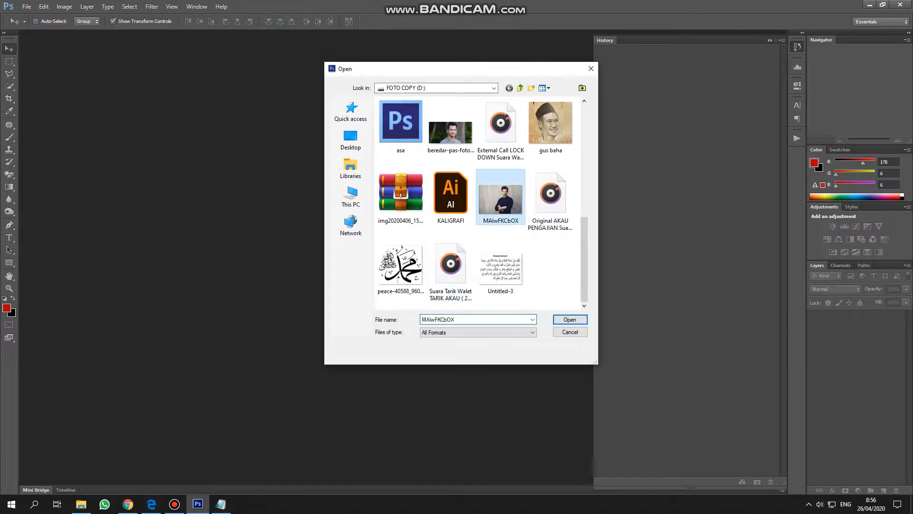
Crop the photo to a portrait frame of about 8.2 × 10.9 cm around the man's head and upper body.
key(c)
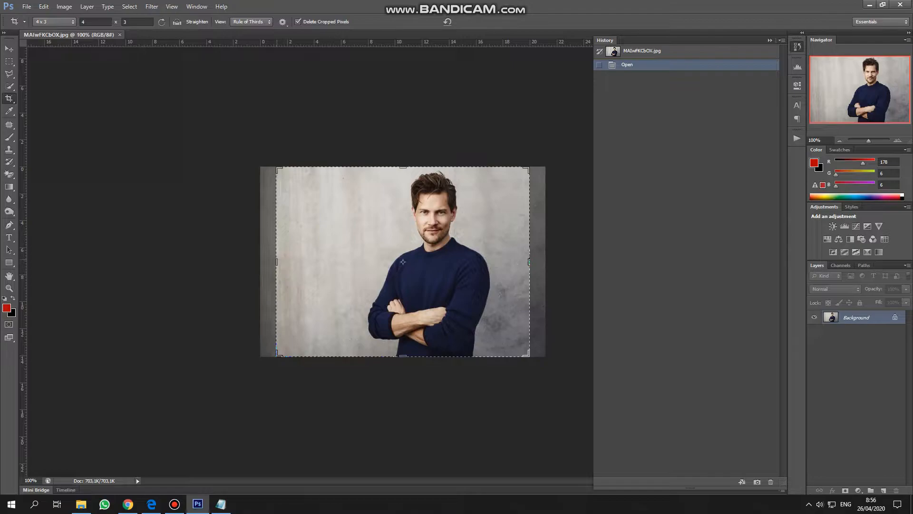
drag(277, 261, 304, 260)
key(x)
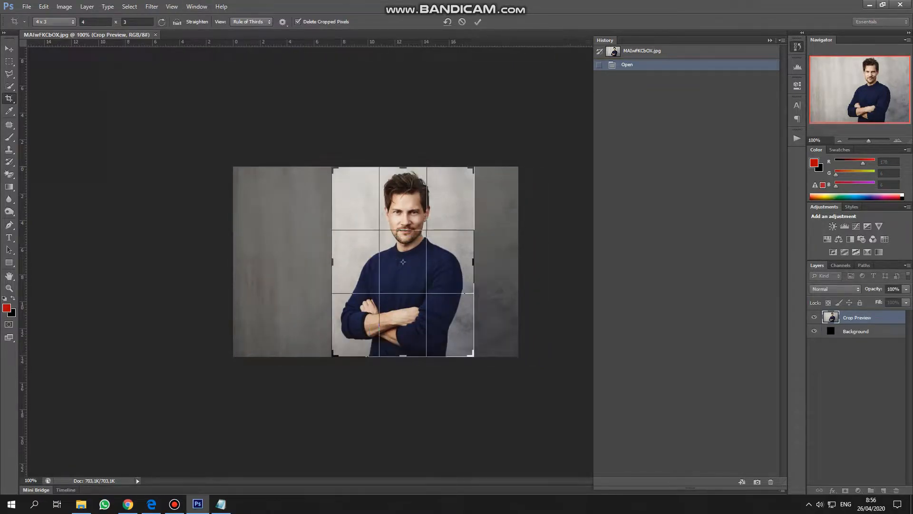
drag(468, 293, 462, 293)
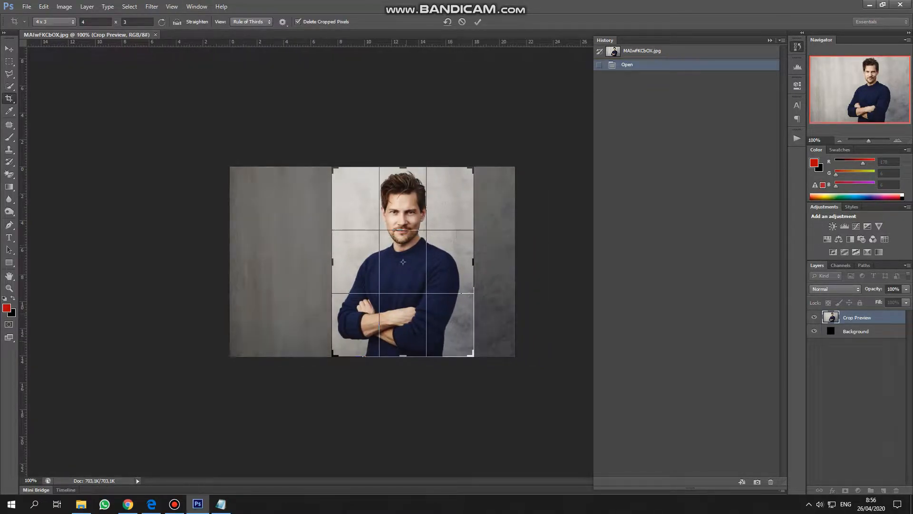
drag(405, 356, 405, 335)
key(Return)
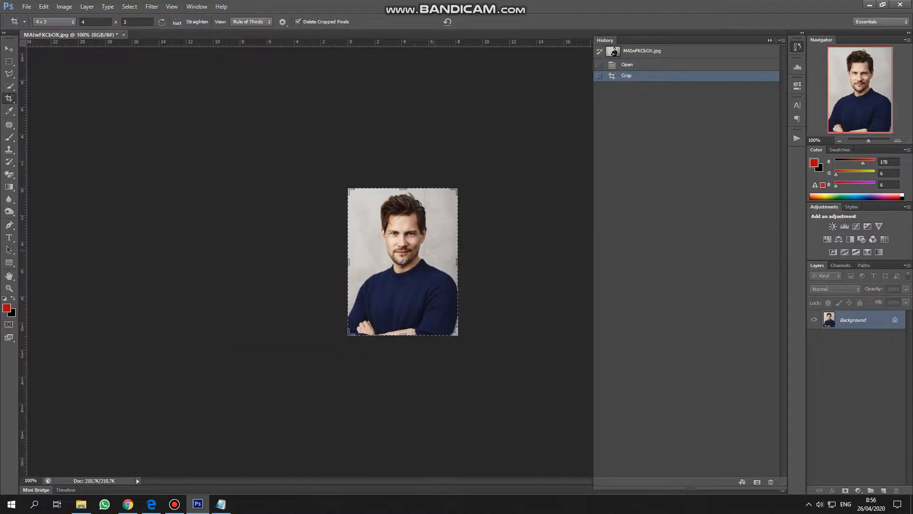
Set the image resolution to 2000 pixels/inch with resampling kept on.
scroll(434, 250, up, 6)
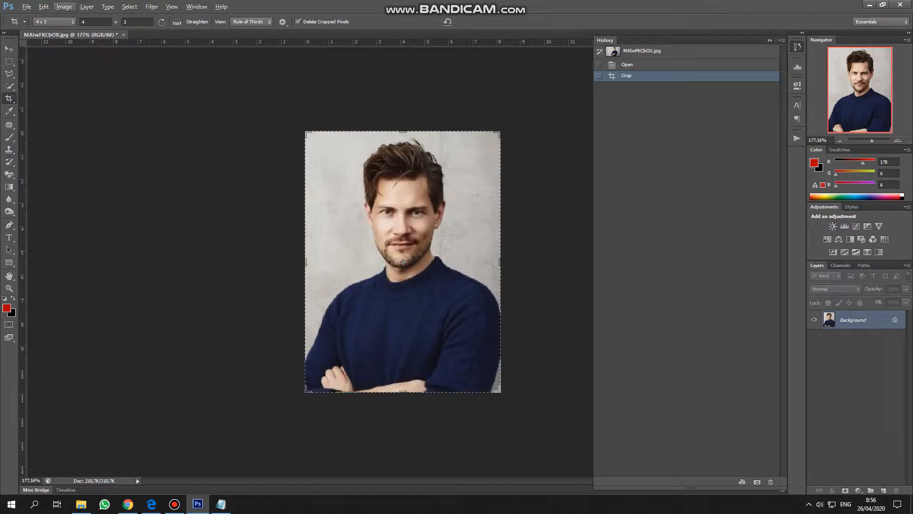
click(64, 6)
click(78, 75)
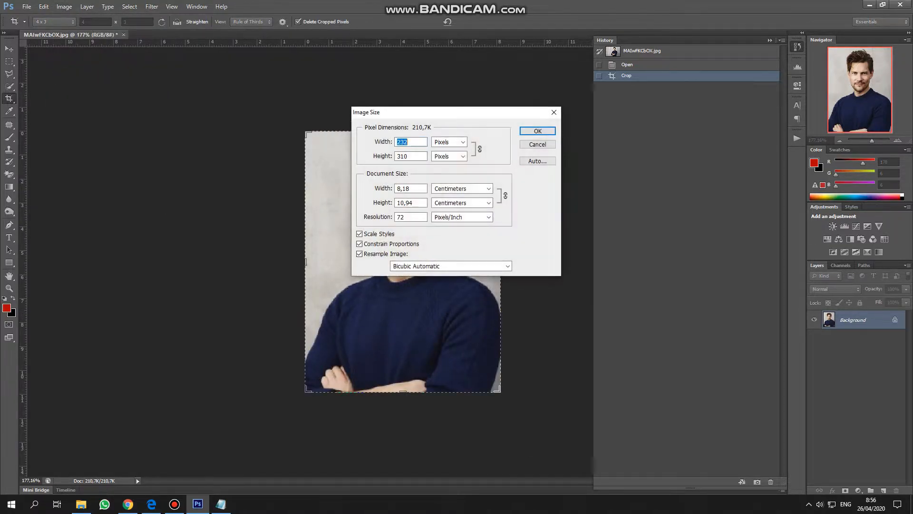
double_click(402, 217)
text(2000)
key(Return)
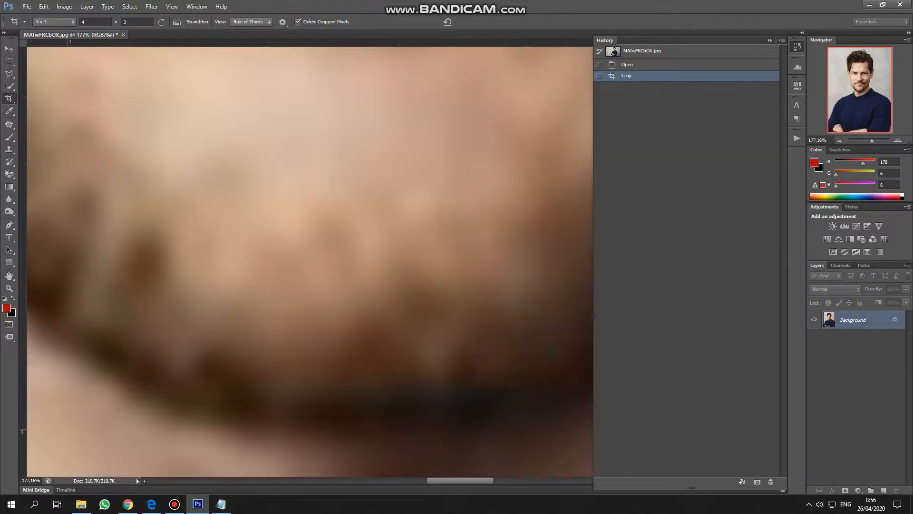
Select the grey wall on both sides of the man and above his head using Quick Selection with a 189 px brush.
scroll(403, 262, down, 10)
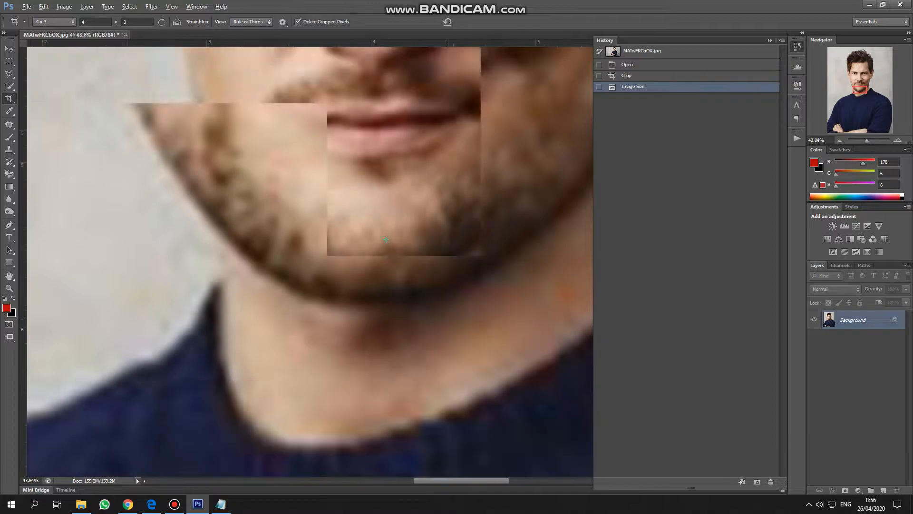
scroll(385, 237, down, 5)
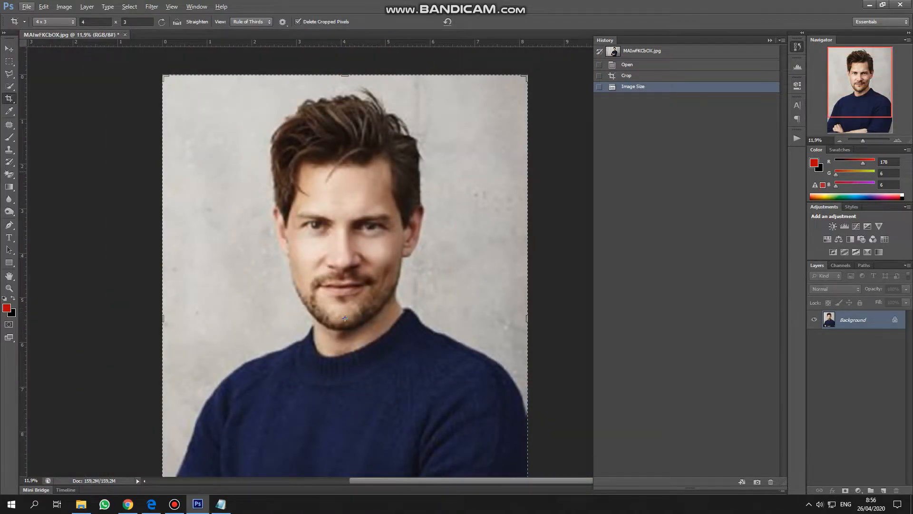
key(w)
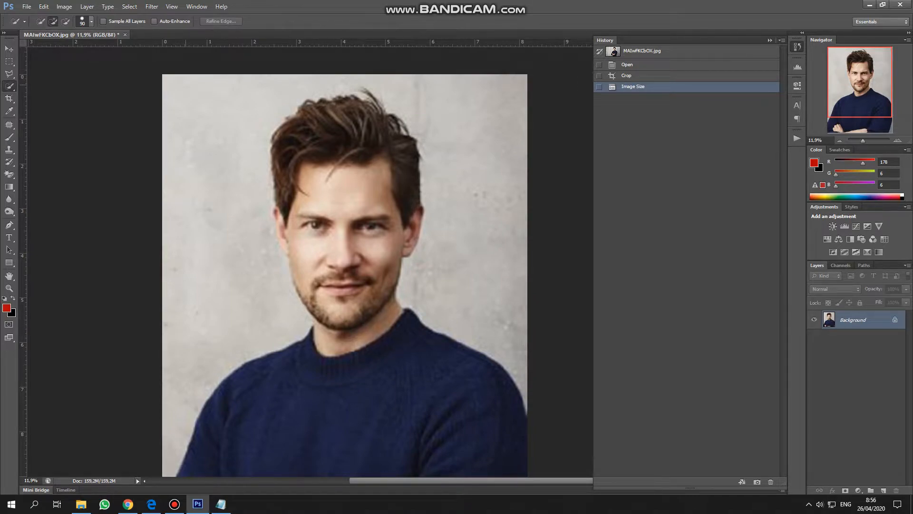
click(91, 21)
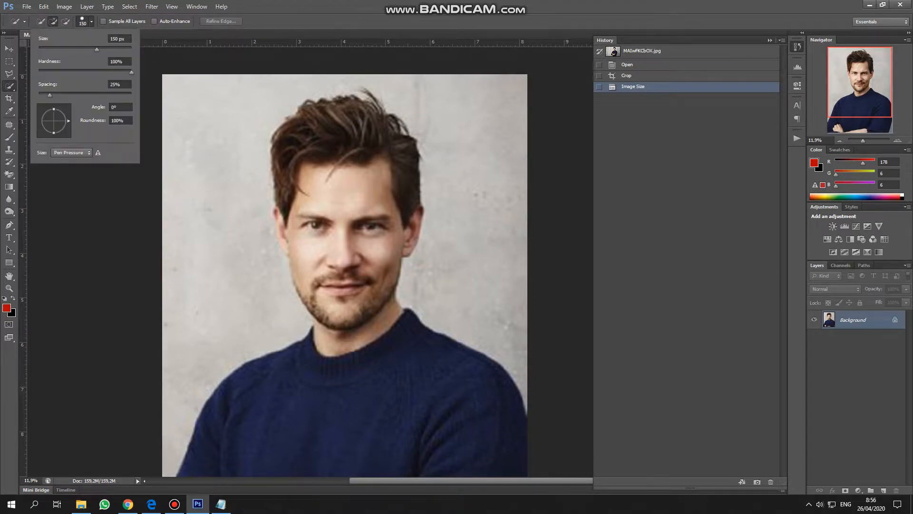
drag(96, 49, 98, 49)
key(Return)
mouse_move(208, 93)
mouse_down()
mouse_move(185, 172)
mouse_move(195, 247)
mouse_move(246, 244)
mouse_move(219, 390)
mouse_up()
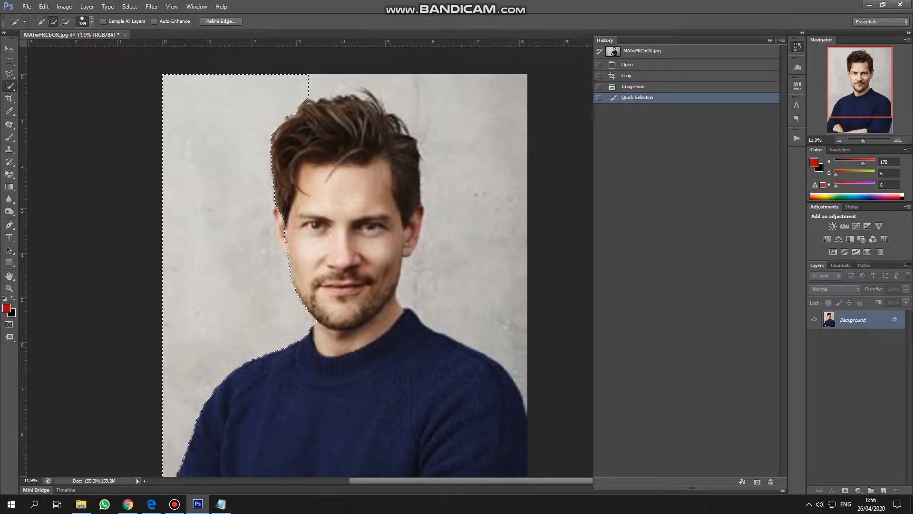
mouse_move(313, 78)
mouse_down()
mouse_move(433, 102)
mouse_move(443, 134)
mouse_move(426, 221)
mouse_move(523, 402)
mouse_up()
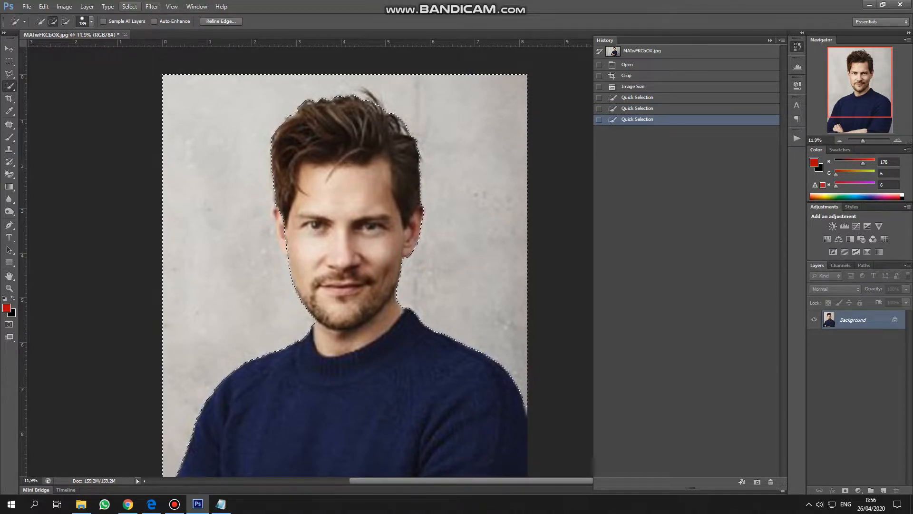
Invert the selection so that it covers the man instead of the wall.
click(129, 7)
click(137, 44)
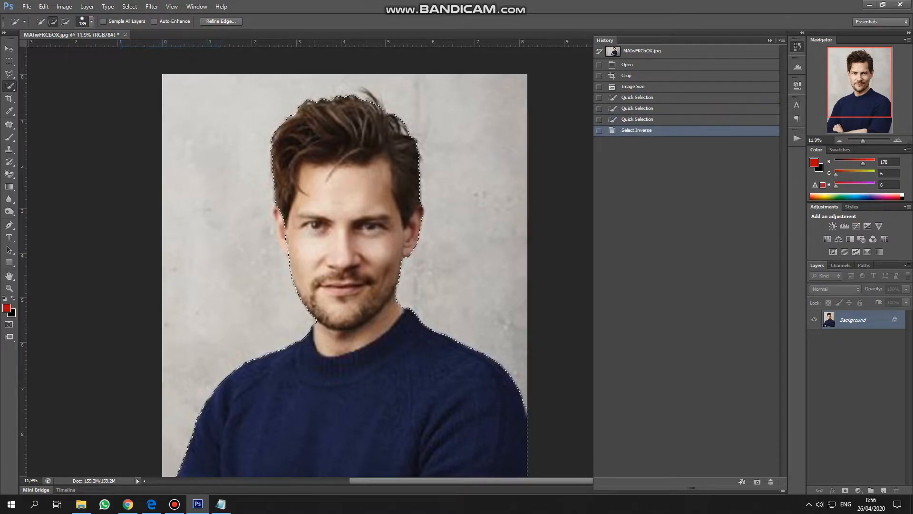
click(151, 7)
mouse_move(129, 7)
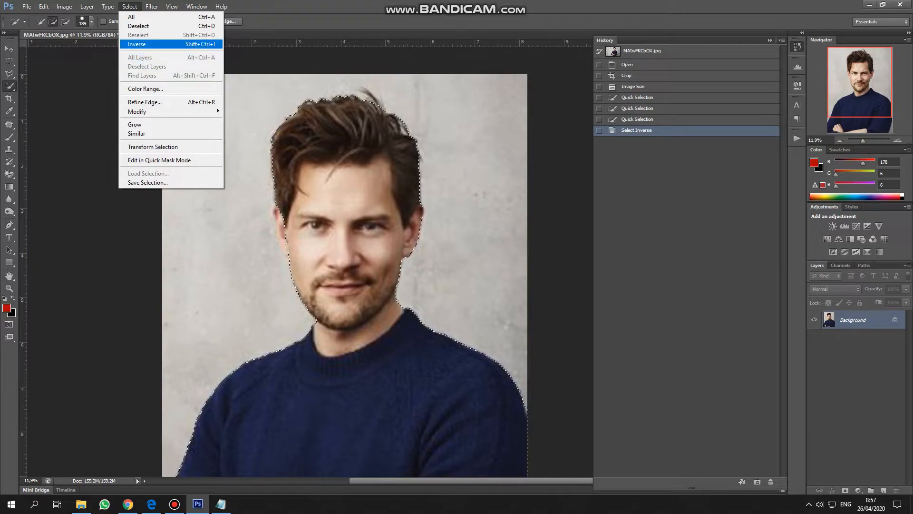
click(305, 204)
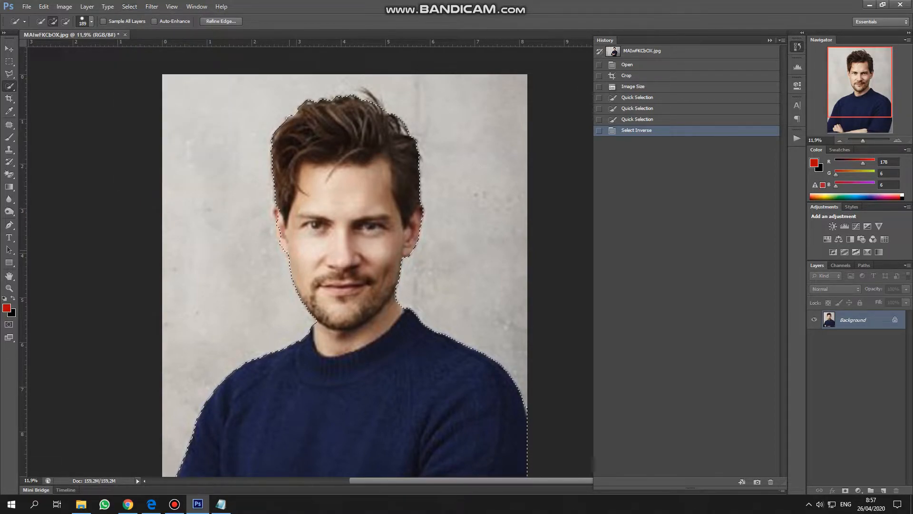
Extend the Quick Selection over the edge of the ear and cheek on the left side of the face.
drag(290, 253, 281, 216)
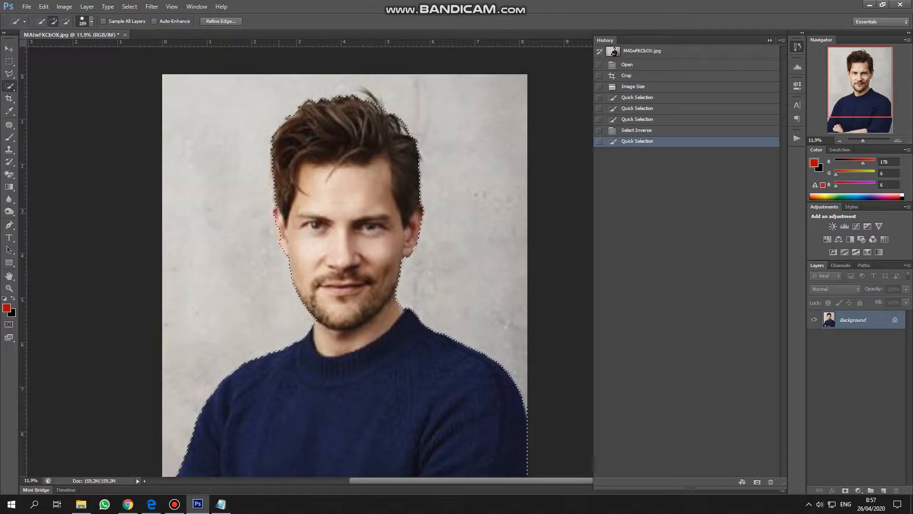
click(280, 214)
drag(283, 232, 279, 211)
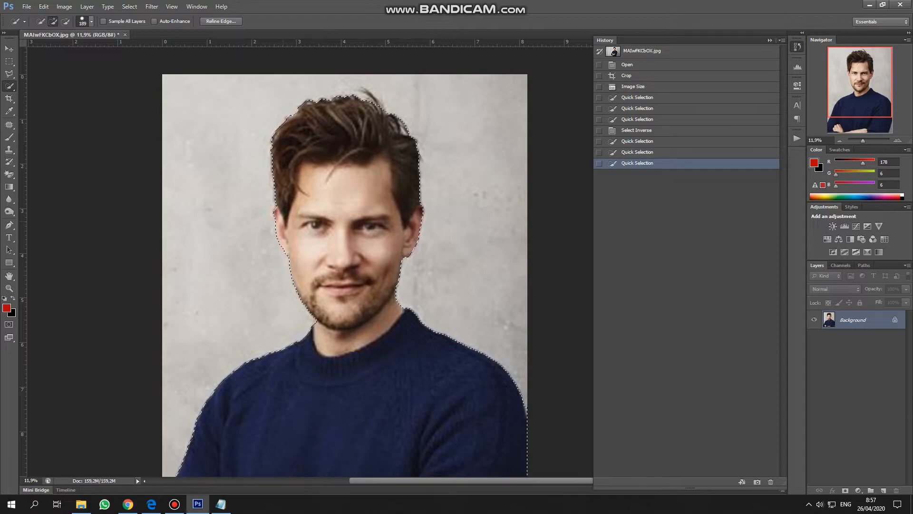
click(280, 220)
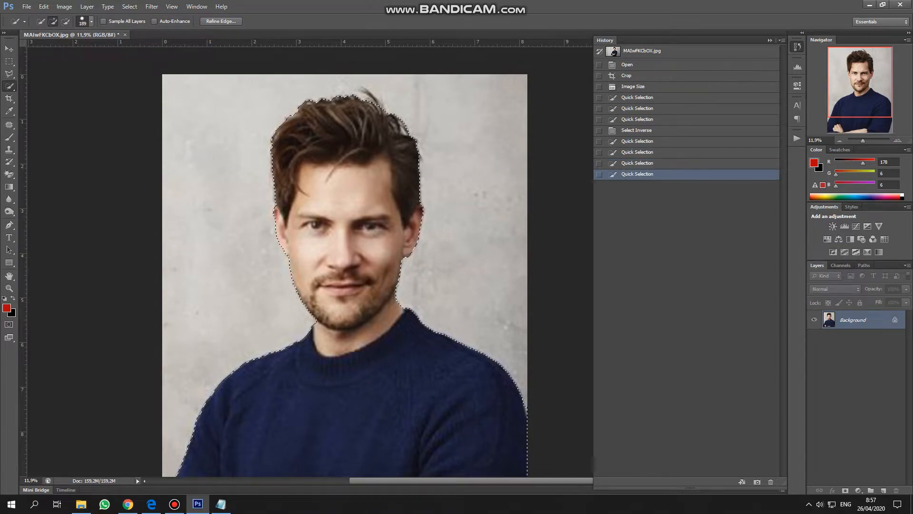
Start Refine Edge on the man's selection and set the edge detection radius to 2.3 px.
scroll(285, 228, down, 3)
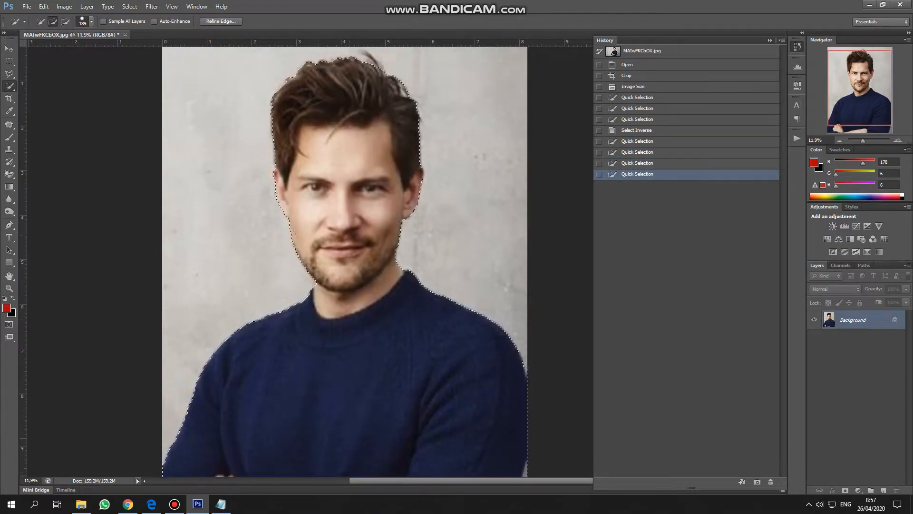
scroll(345, 262, up, 4)
click(221, 21)
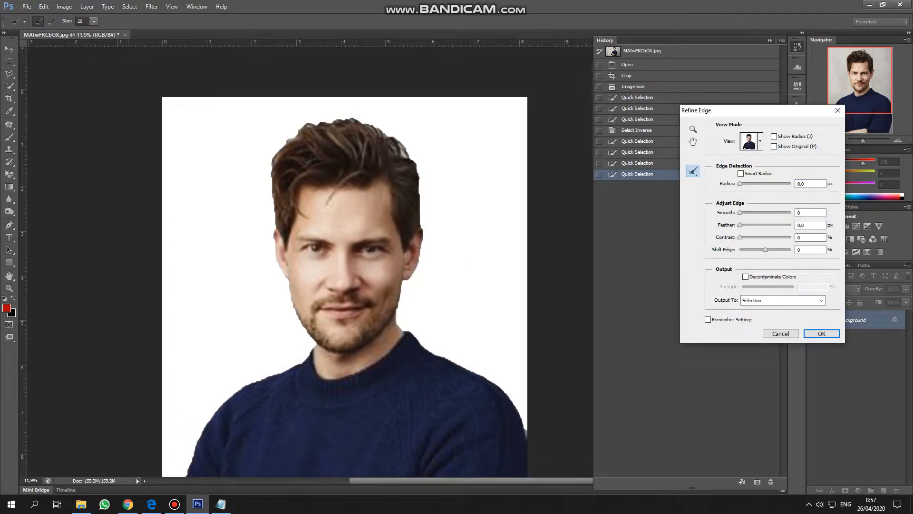
click(94, 21)
drag(106, 32, 107, 31)
click(471, 265)
drag(740, 183, 757, 183)
drag(757, 183, 749, 183)
Refine the hair outline around the whole head with the Refine Radius brush at size 165.
click(94, 21)
drag(99, 32, 150, 32)
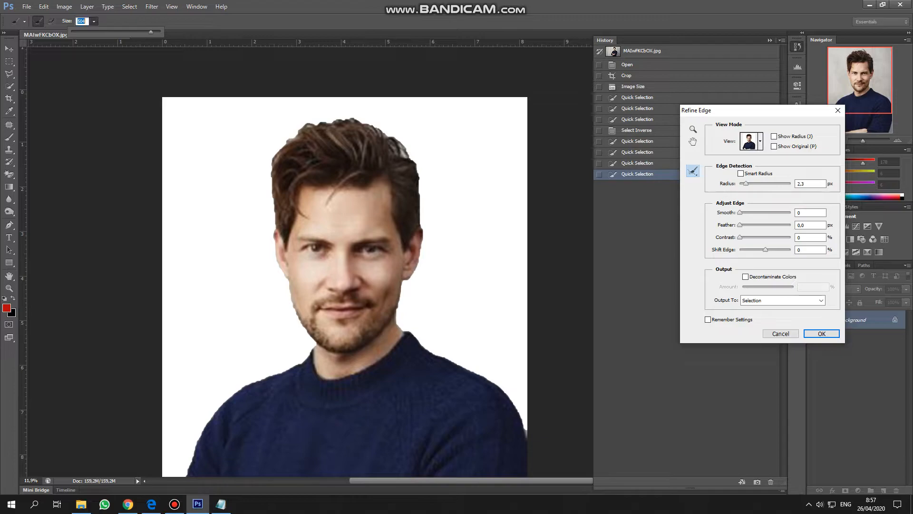
click(561, 241)
click(94, 21)
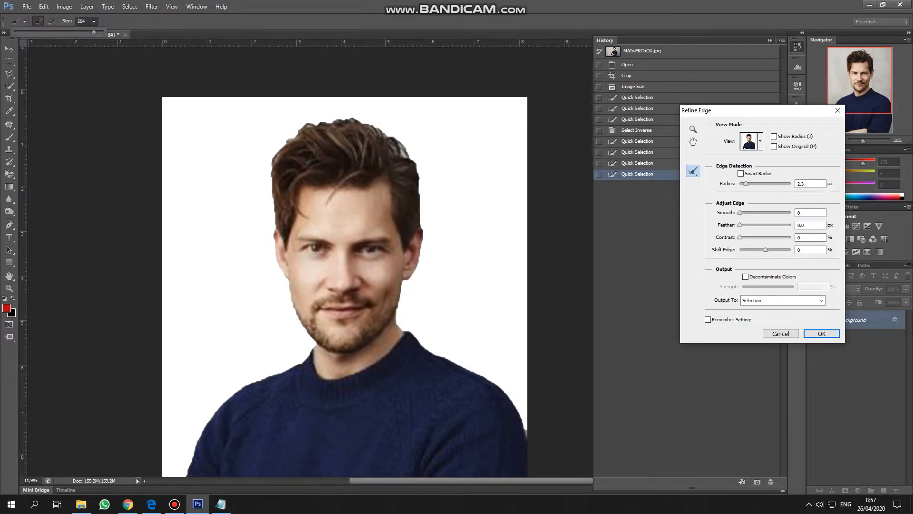
drag(78, 32, 73, 32)
mouse_move(425, 218)
mouse_down()
mouse_move(419, 172)
mouse_move(383, 131)
mouse_move(350, 117)
mouse_move(312, 120)
mouse_move(287, 135)
mouse_up()
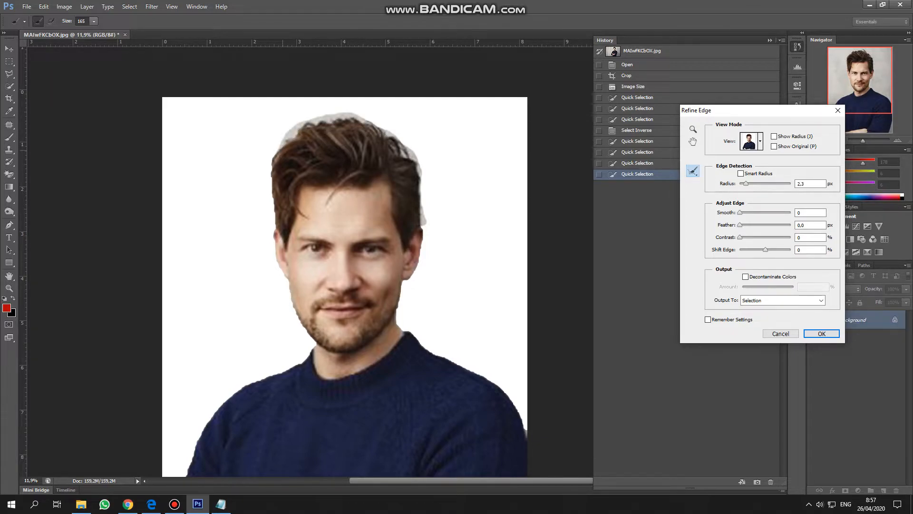
drag(269, 170, 276, 224)
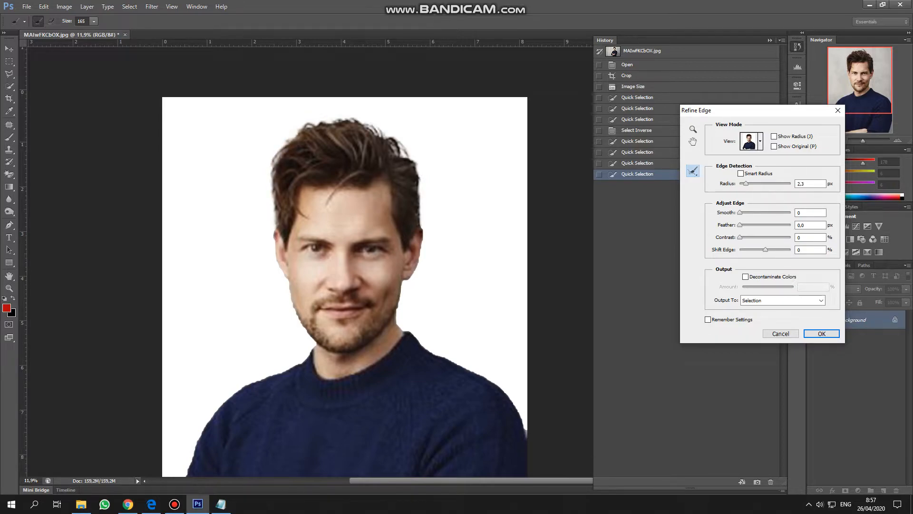
Set the edge radius to 16.4 px and smoothing to 49, increase the feather, and apply the refinement to the selection.
drag(740, 213, 745, 212)
key(Tab)
drag(746, 213, 764, 213)
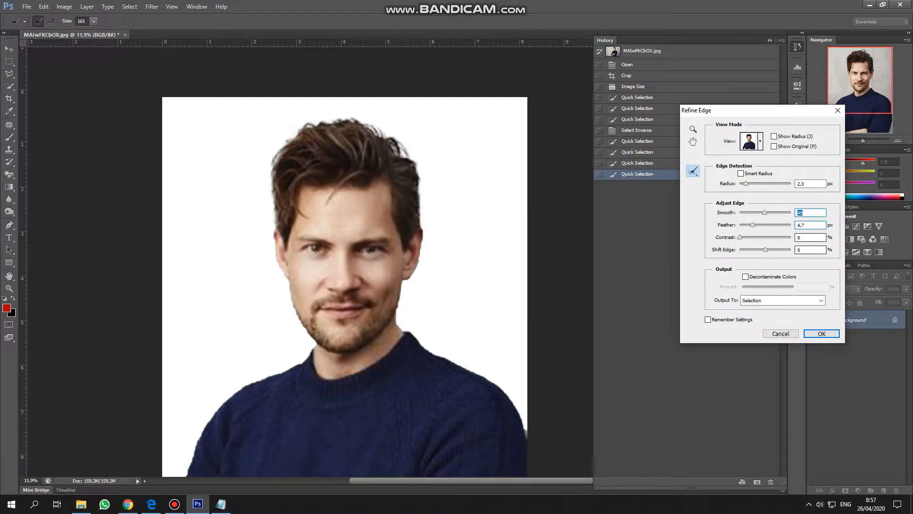
key(shift+Tab)
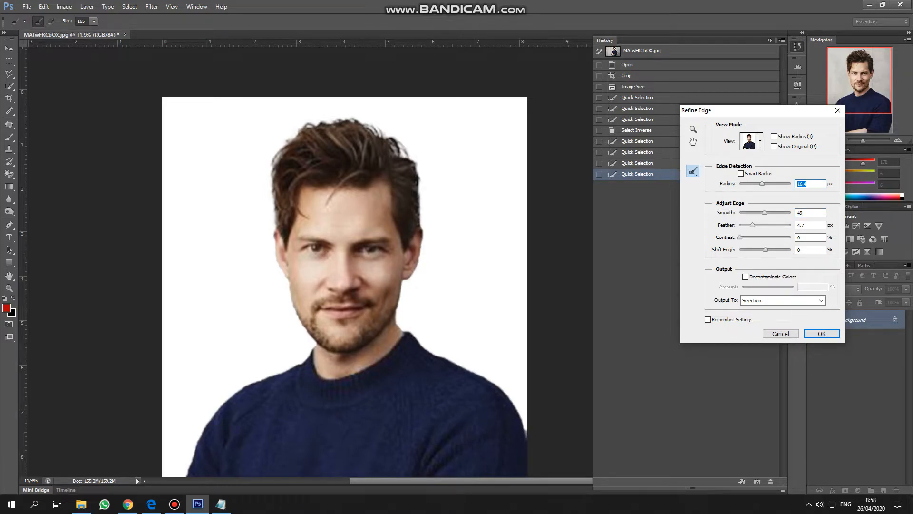
mouse_move(752, 225)
mouse_down()
mouse_move(769, 225)
mouse_move(761, 225)
mouse_up()
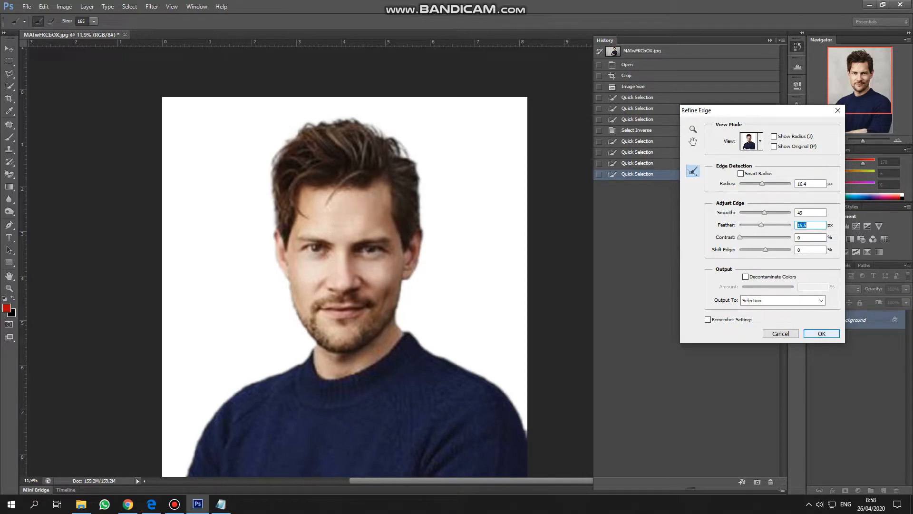
click(821, 333)
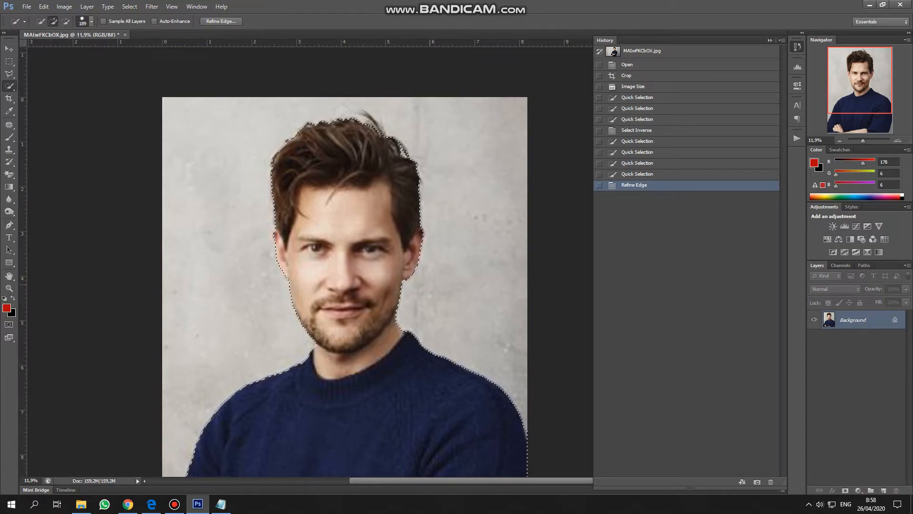
Copy the selected man onto a new layer and fill the Background layer with the red foreground colour.
key(ctrl+j)
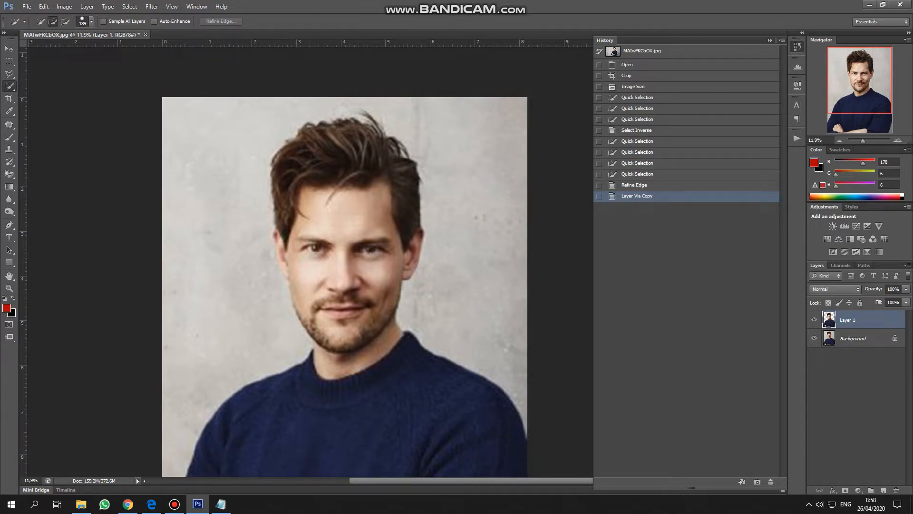
click(848, 338)
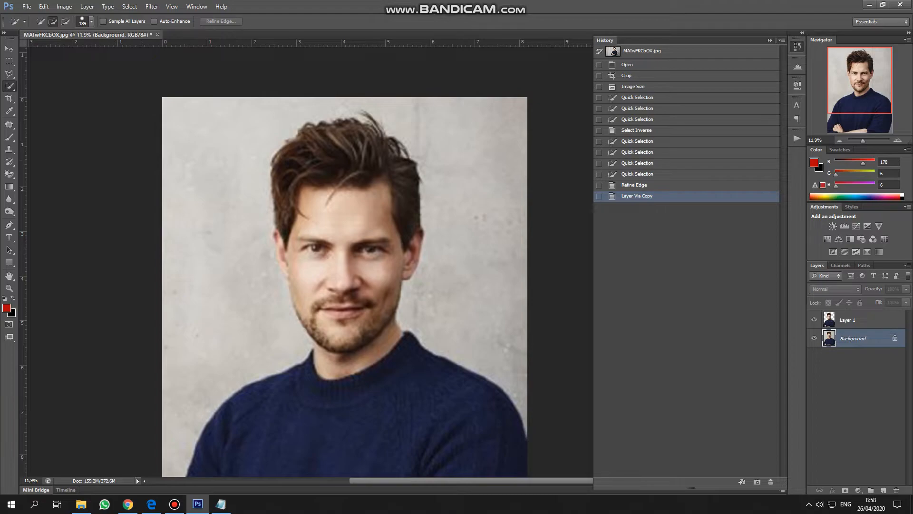
key(ctrl+BackSpace)
key(alt+BackSpace)
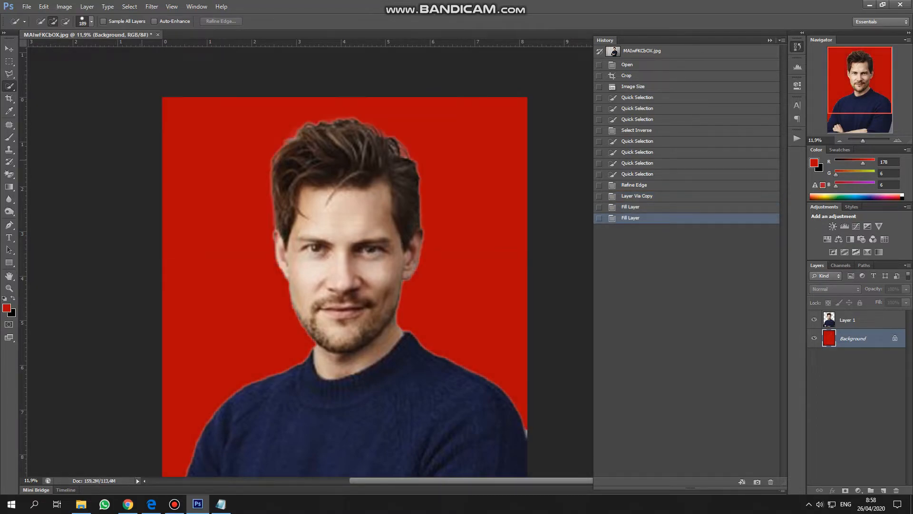
Load the outline of Layer 1 as a selection and contract it by 2 pixels.
click(848, 320)
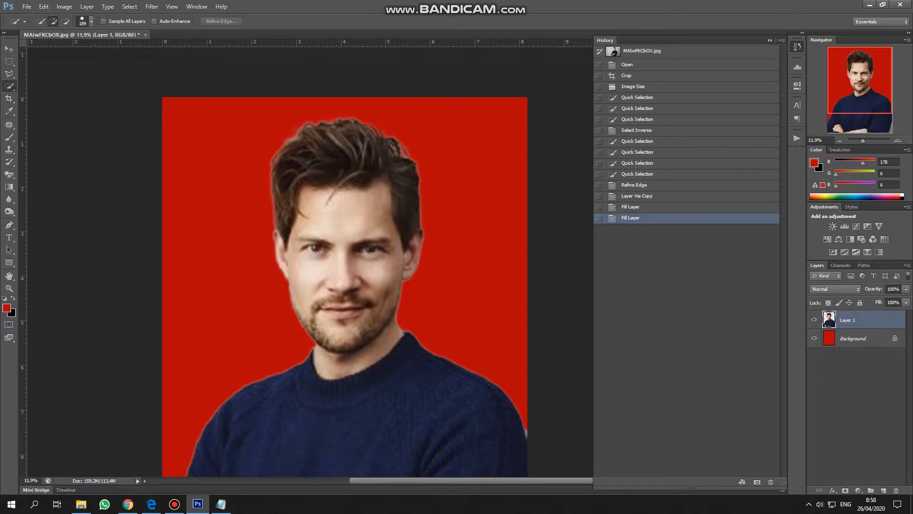
ctrl+click(829, 320)
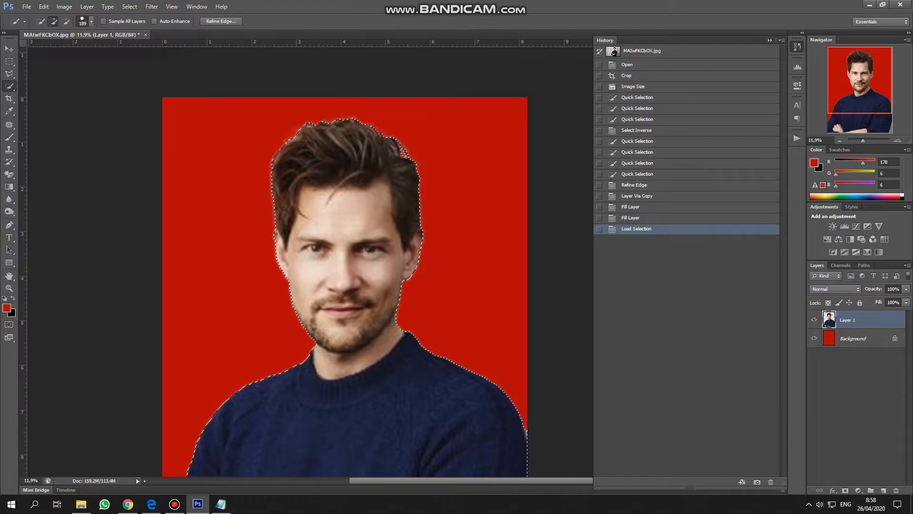
click(129, 6)
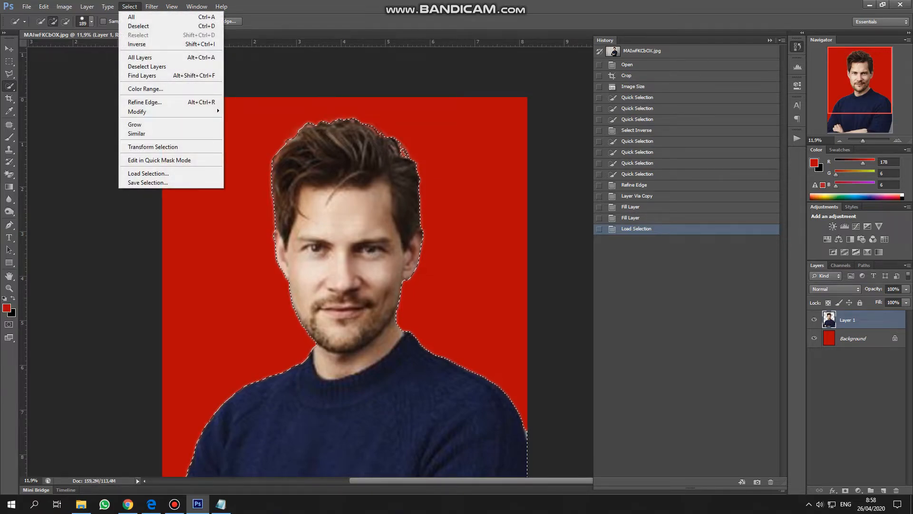
click(145, 88)
key(Escape)
click(129, 6)
mouse_move(143, 112)
click(243, 138)
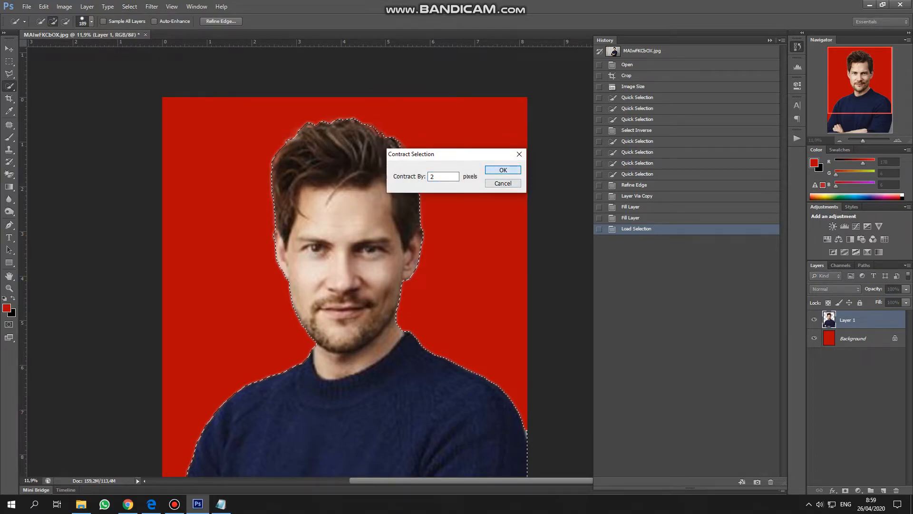
key(Return)
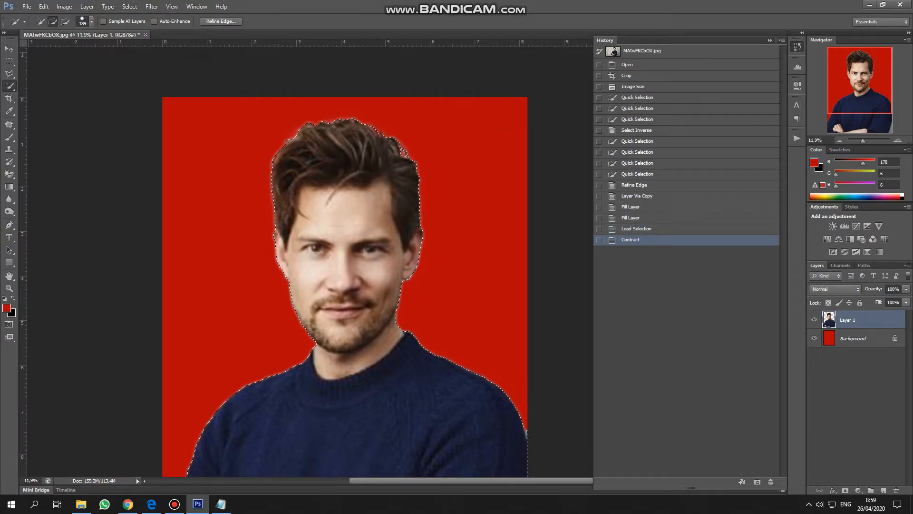
Invert the selection, clear the fringe around the man on Layer 1 twice, and deselect.
click(129, 6)
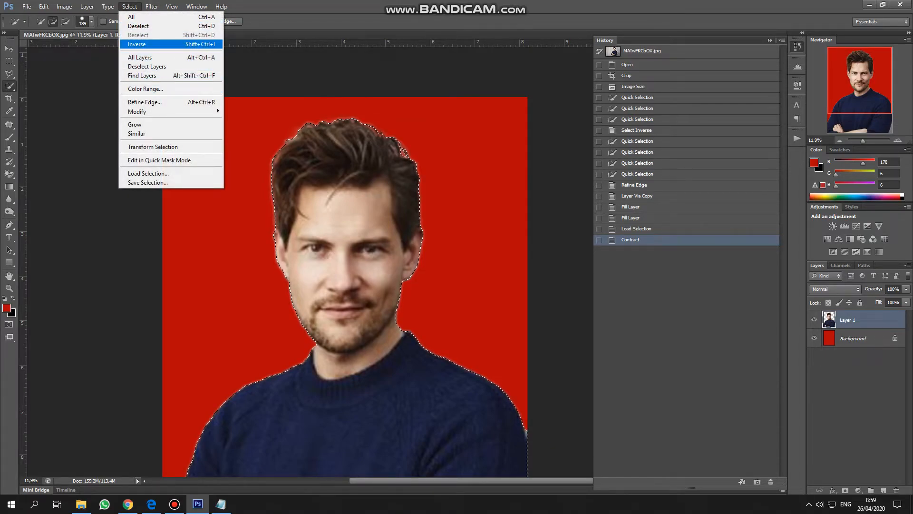
click(138, 43)
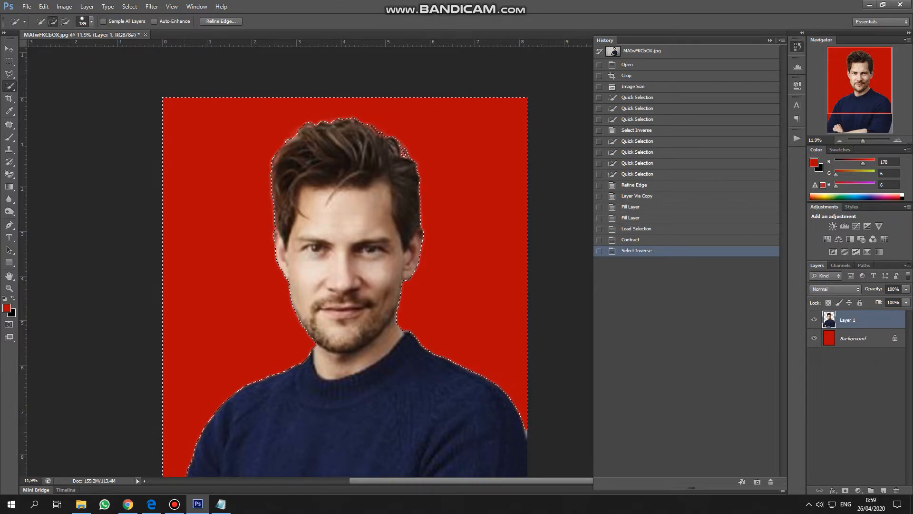
click(129, 7)
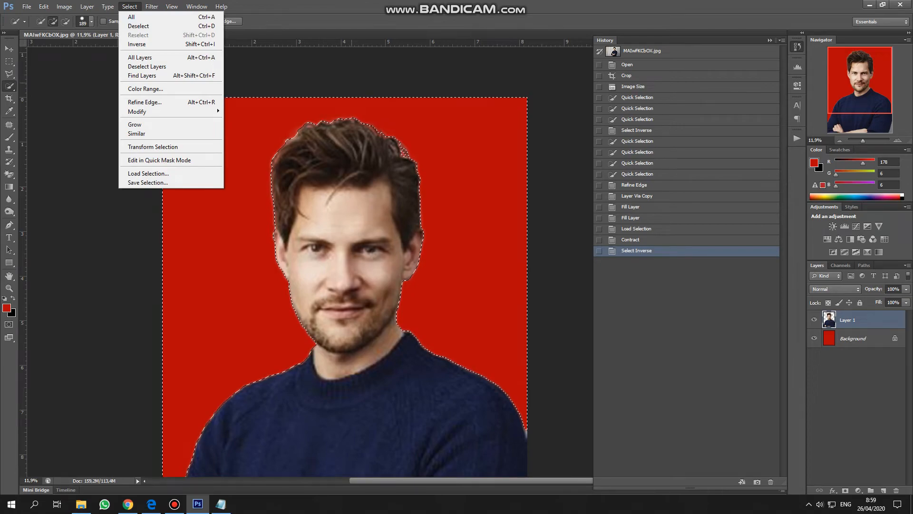
key(Escape)
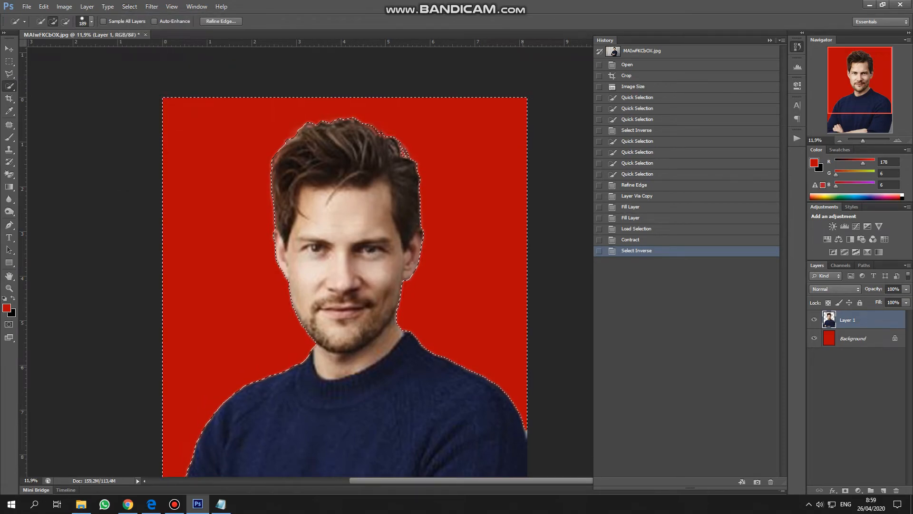
key(Delete)
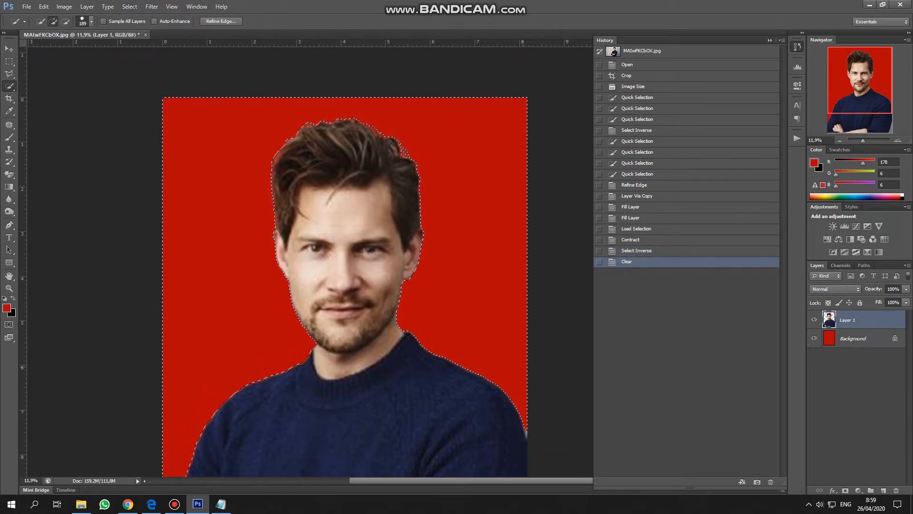
key(Delete)
key(ctrl+d)
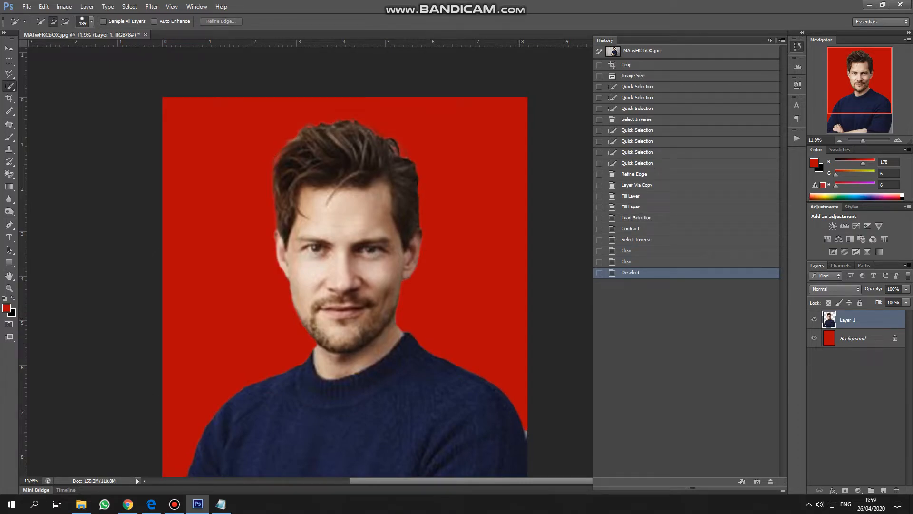
Erase the grey remnant beside the man's shoulder at the image edge using the Brush in Clear mode at size 97.
click(8, 174)
click(50, 173)
click(9, 137)
click(119, 21)
click(119, 21)
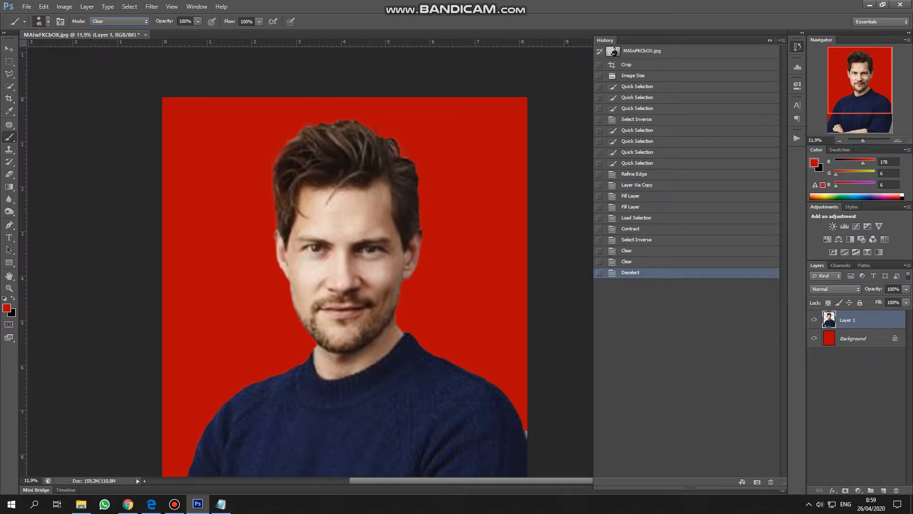
click(48, 22)
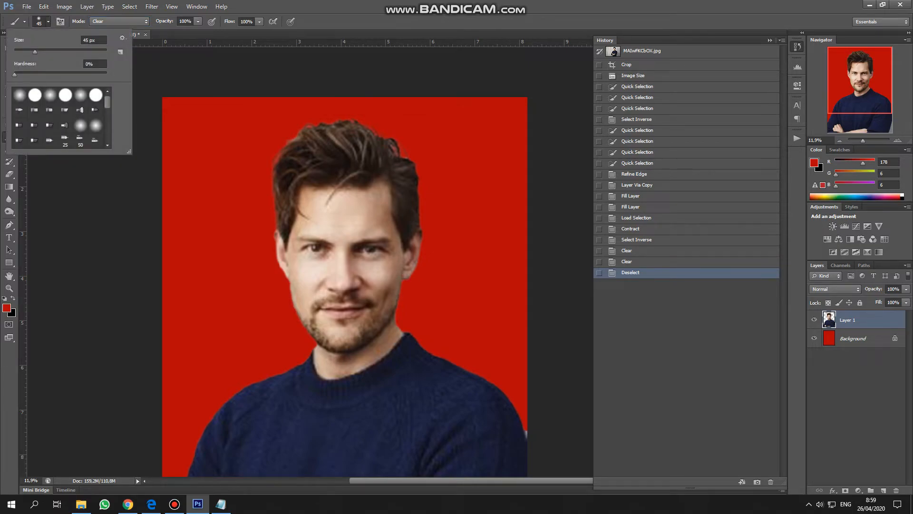
click(59, 51)
key(Return)
click(530, 443)
Quick-select the leftover grey wedge beside the man's elbow in the lower corner, delete it from Layer 1, and deselect.
click(840, 141)
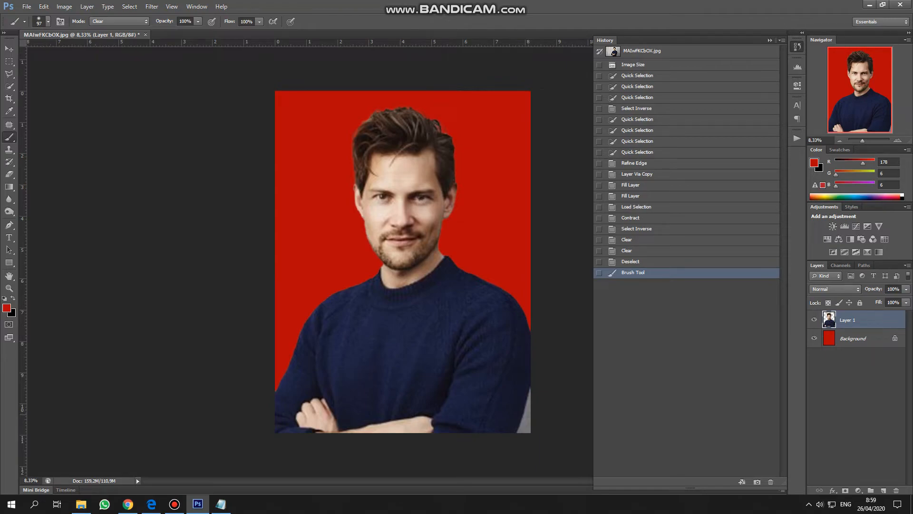
click(9, 86)
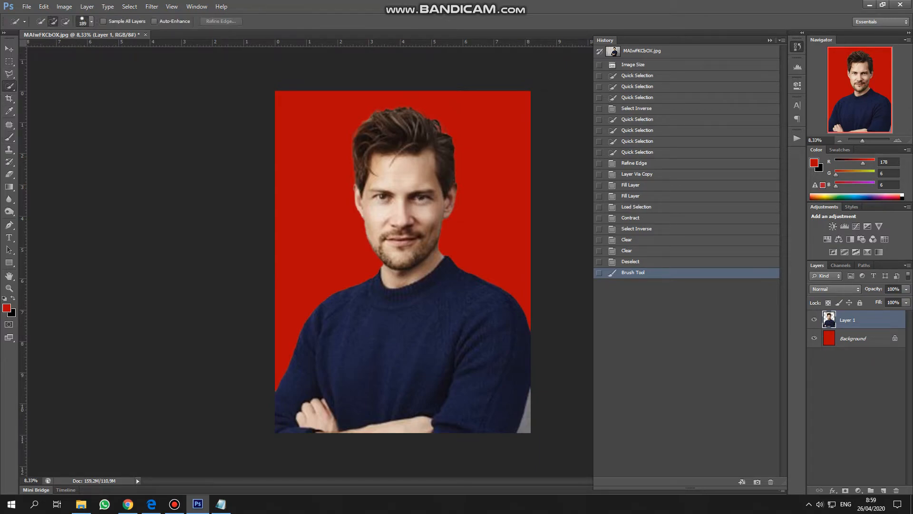
drag(531, 431, 529, 391)
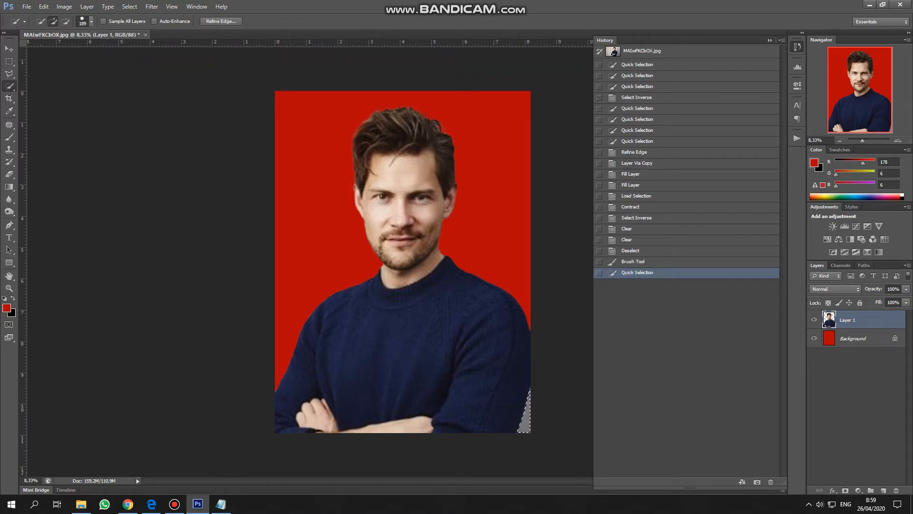
key(Delete)
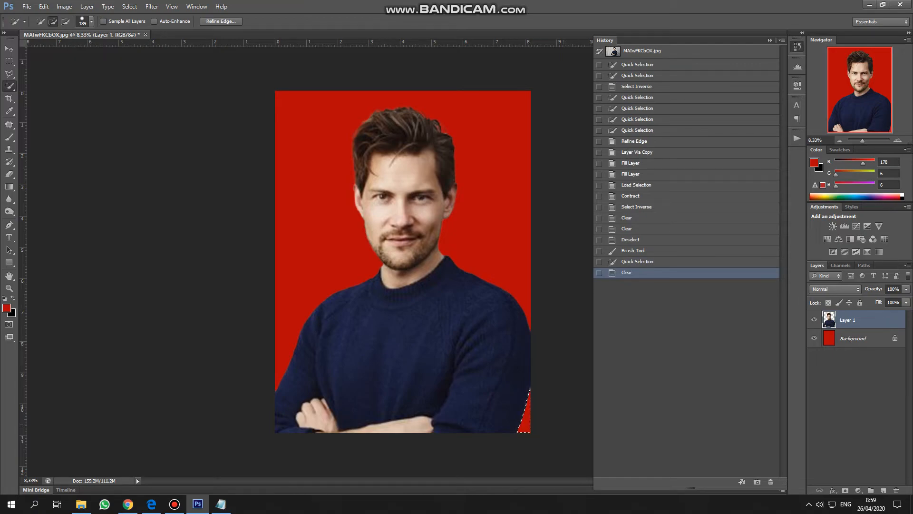
key(ctrl+d)
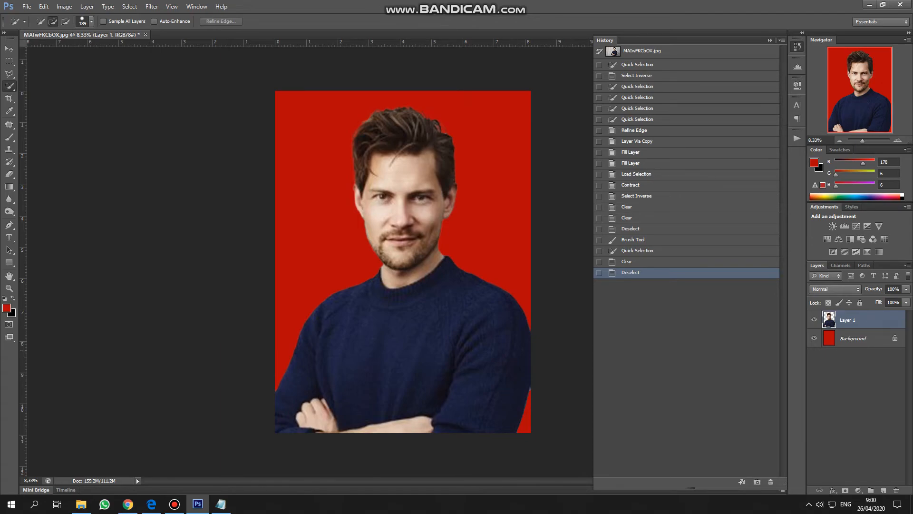
click(26, 6)
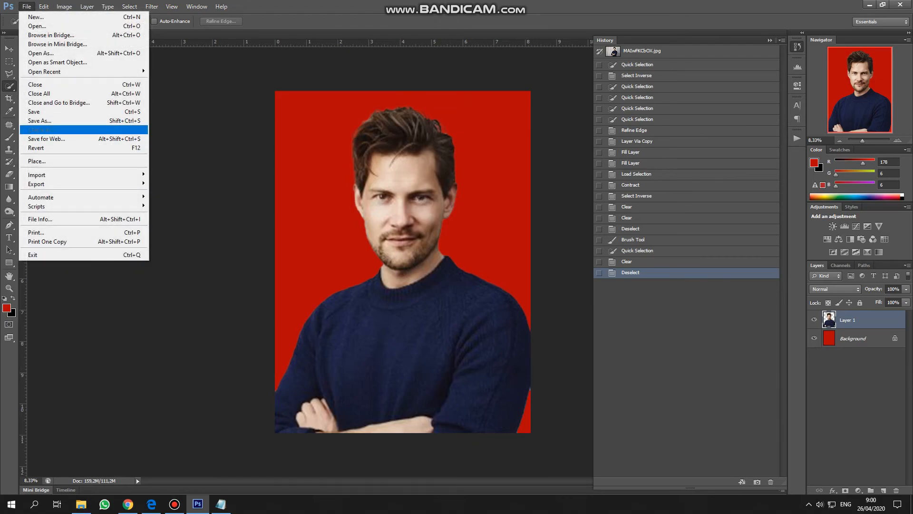
click(39, 121)
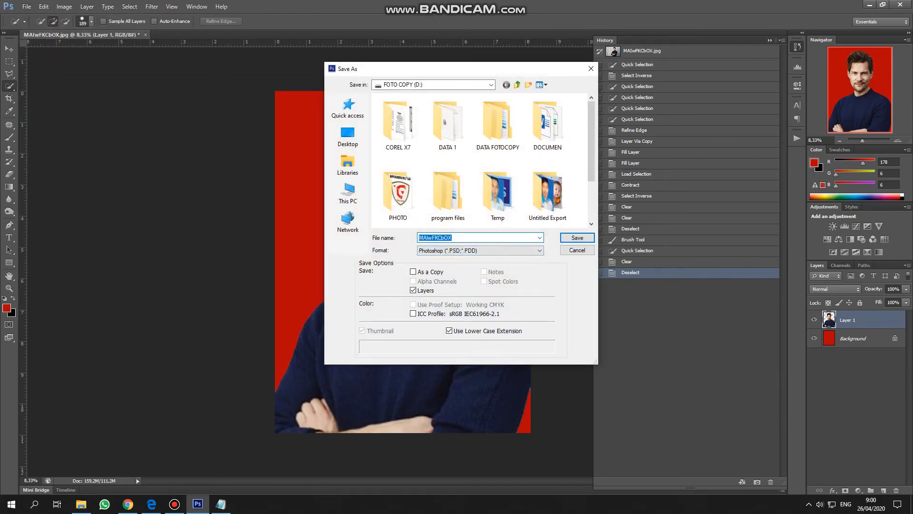
text(ok)
key(Return)
click(562, 172)
Save the portrait as a JPEG named ok.jpg on the D: drive with quality 5 (Medium) and the Baseline ("Standard") format.
click(27, 6)
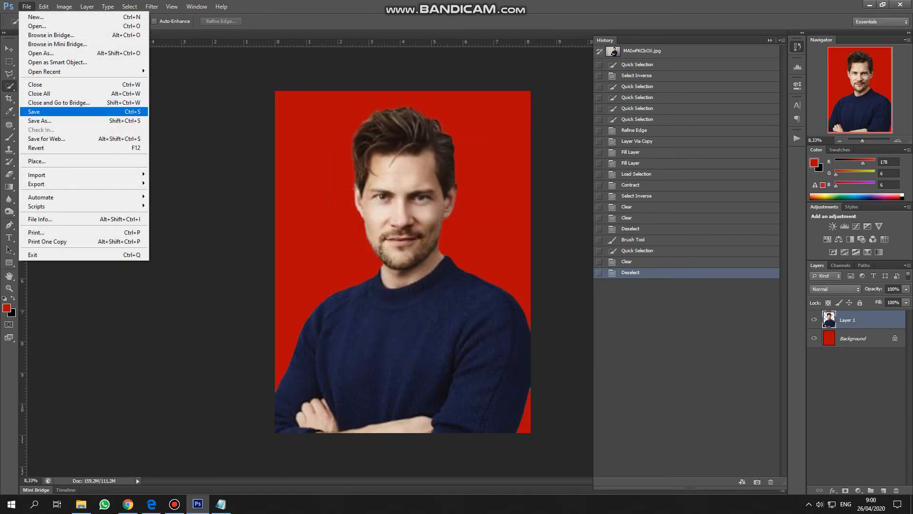
click(35, 111)
text(ok)
key(Tab)
key(j)
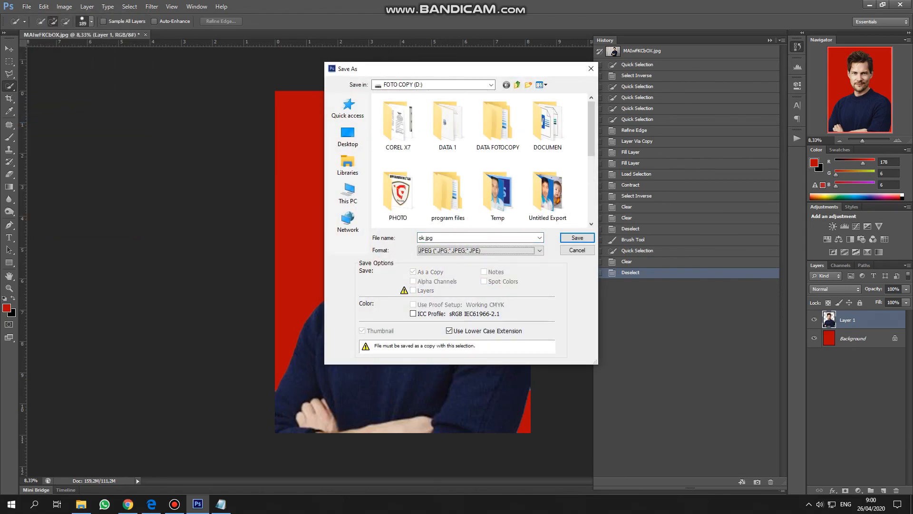
key(Return)
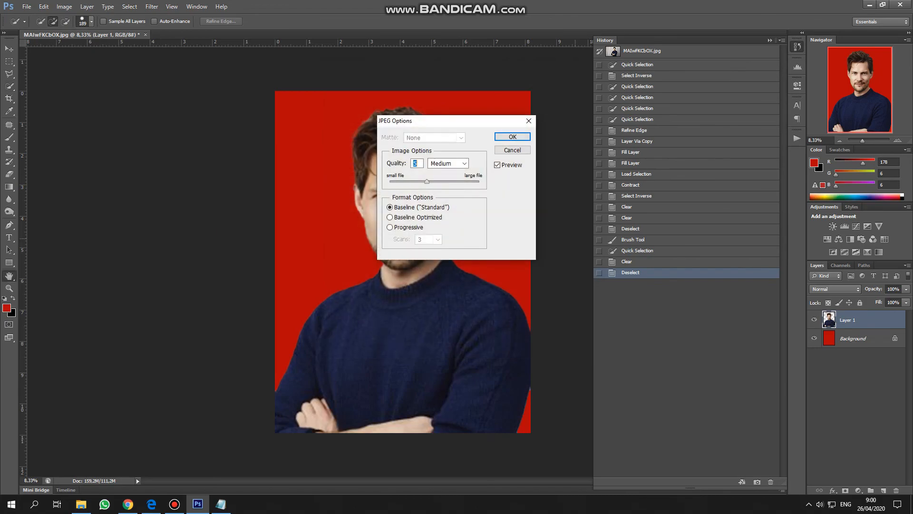
key(Return)
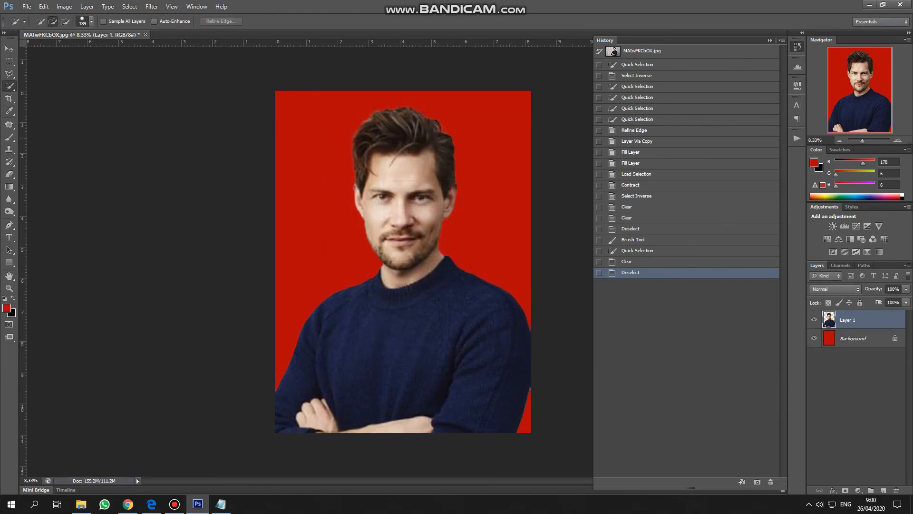
click(175, 505)
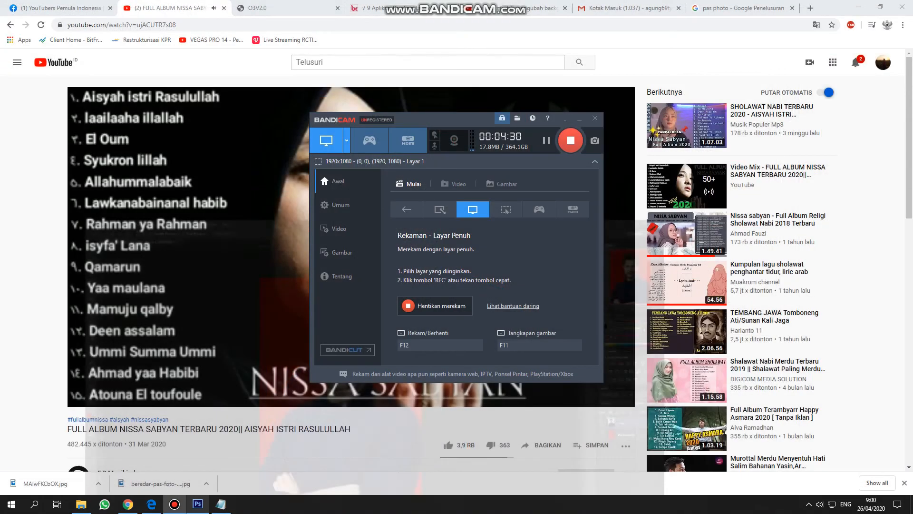